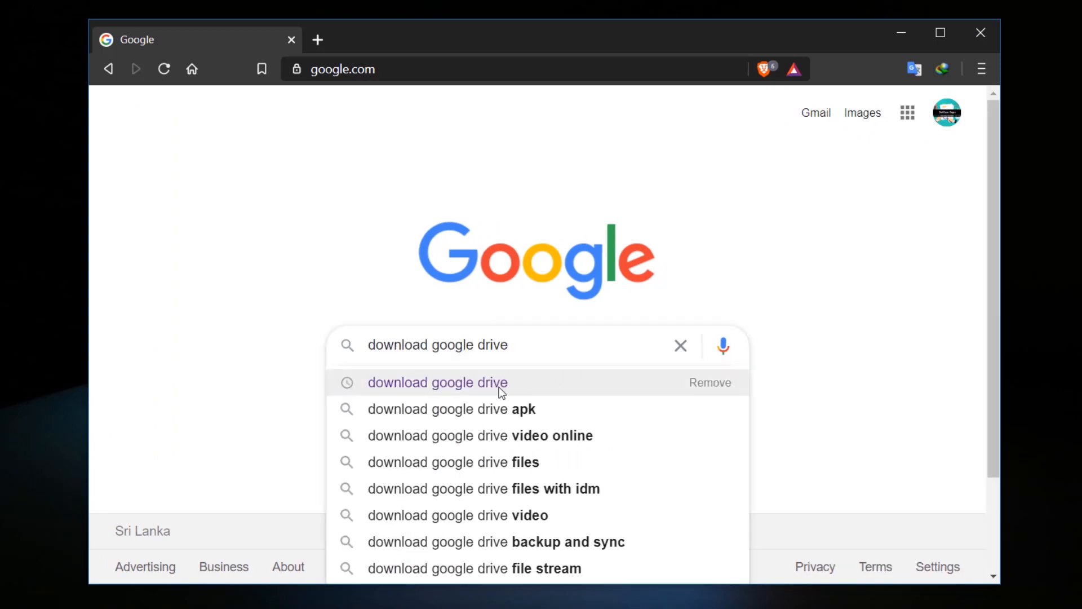
Step: Search for the Google Drive download page and start the Backup and Sync for Windows download
{"action": "left_click", "coordinate": [517, 388]}
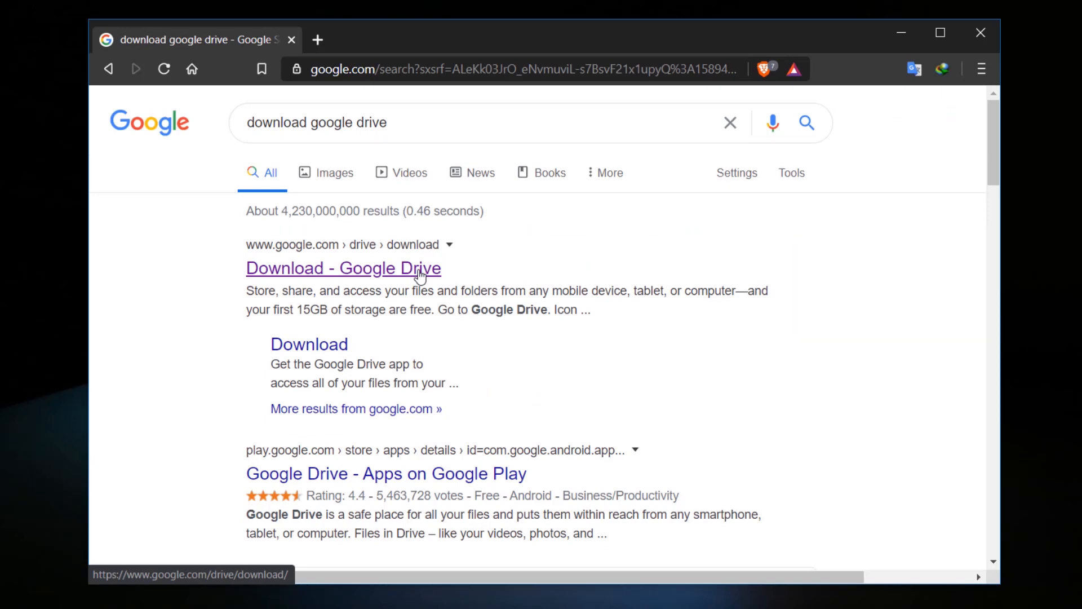
{"action": "left_click", "coordinate": [420, 269]}
{"action": "scroll", "coordinate": [420, 277], "scroll_direction": "down", "scroll_amount": 4}
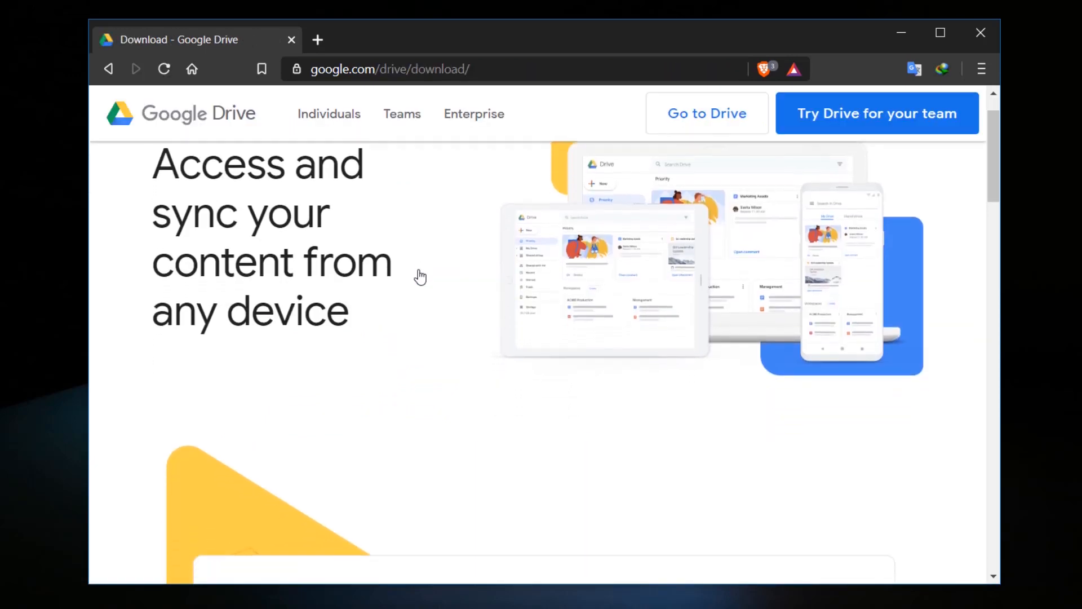
{"action": "scroll", "coordinate": [420, 277], "scroll_direction": "down", "scroll_amount": 2}
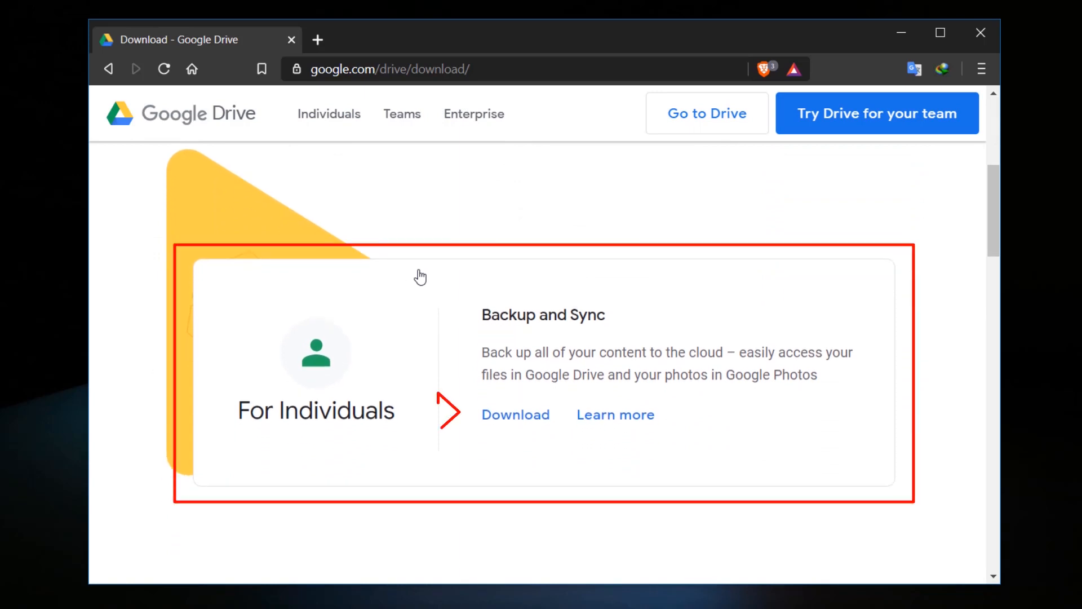
{"action": "left_click", "coordinate": [509, 417]}
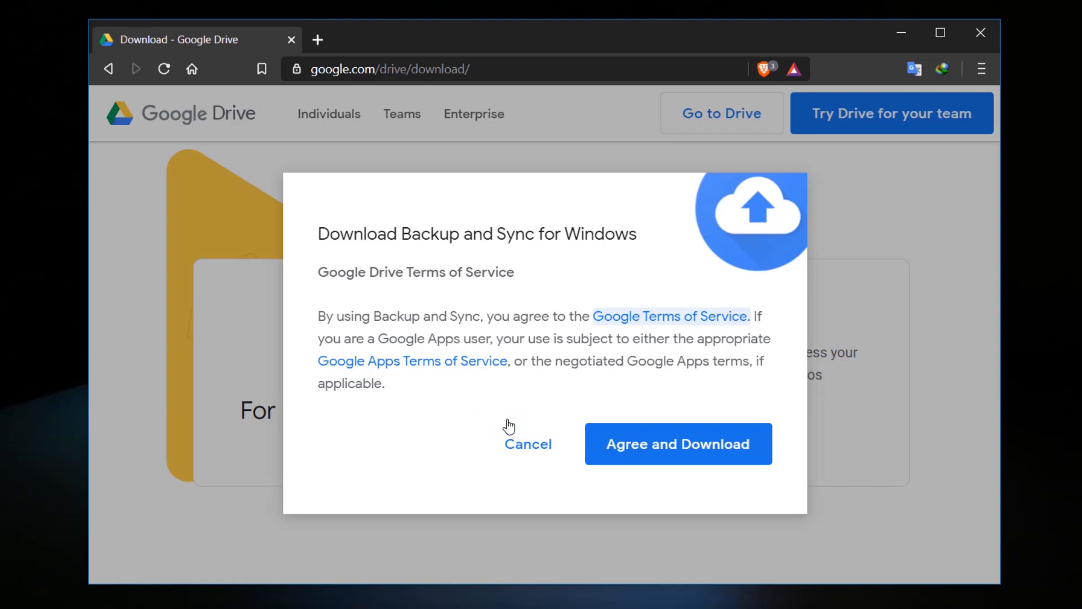
Step: Accept the terms, download and install Backup and Sync, and close the finished installer
{"action": "left_click", "coordinate": [598, 456]}
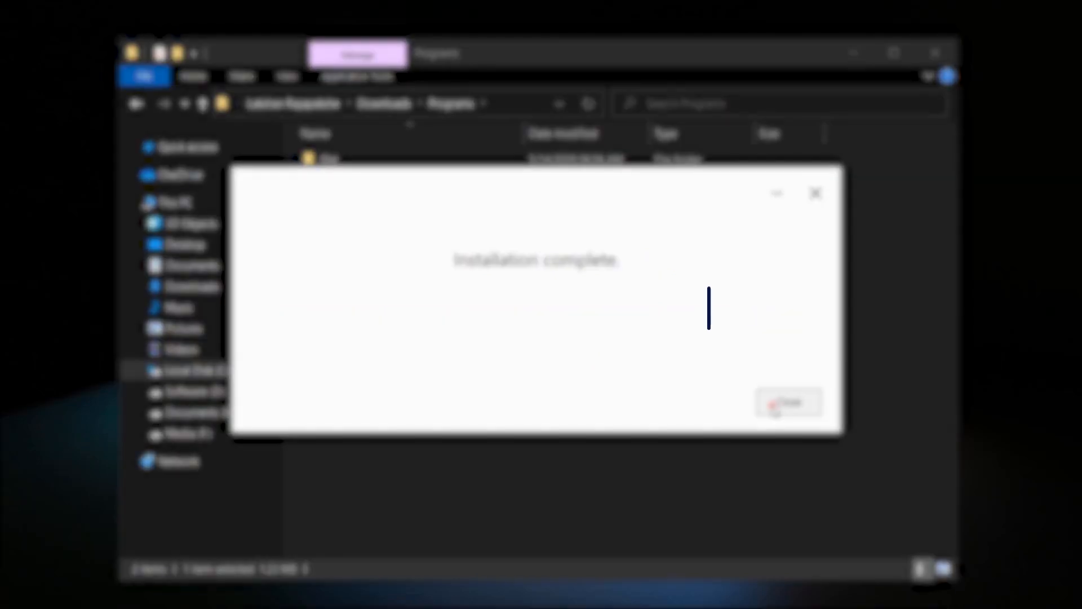
{"action": "left_click", "coordinate": [774, 405]}
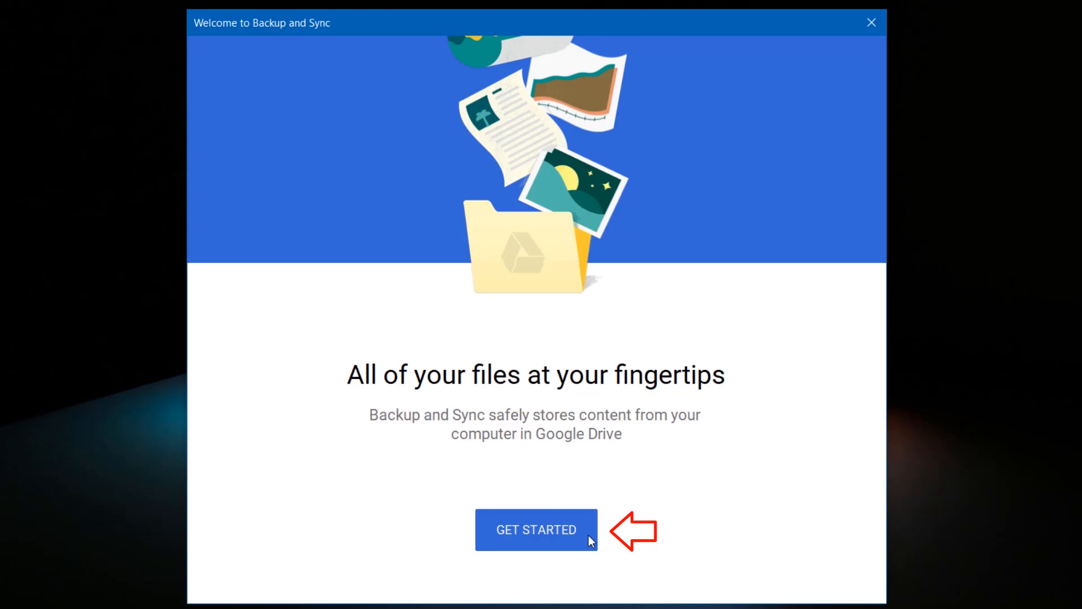
Step: Sign in with the Google account email and password, then dismiss the folder backup introduction
{"action": "left_click", "coordinate": [588, 537]}
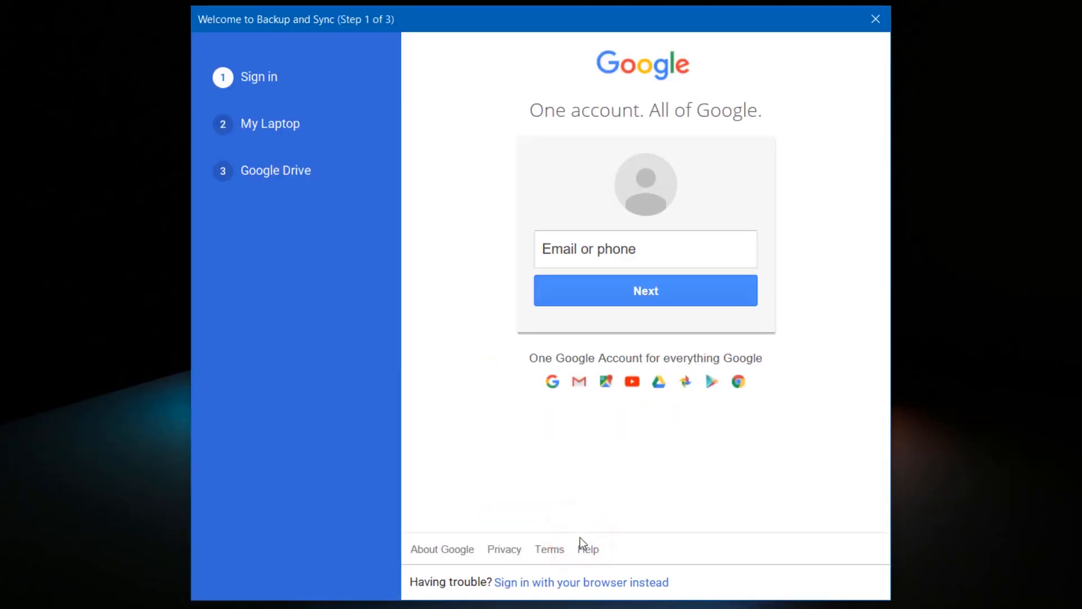
{"action": "left_click", "coordinate": [553, 268]}
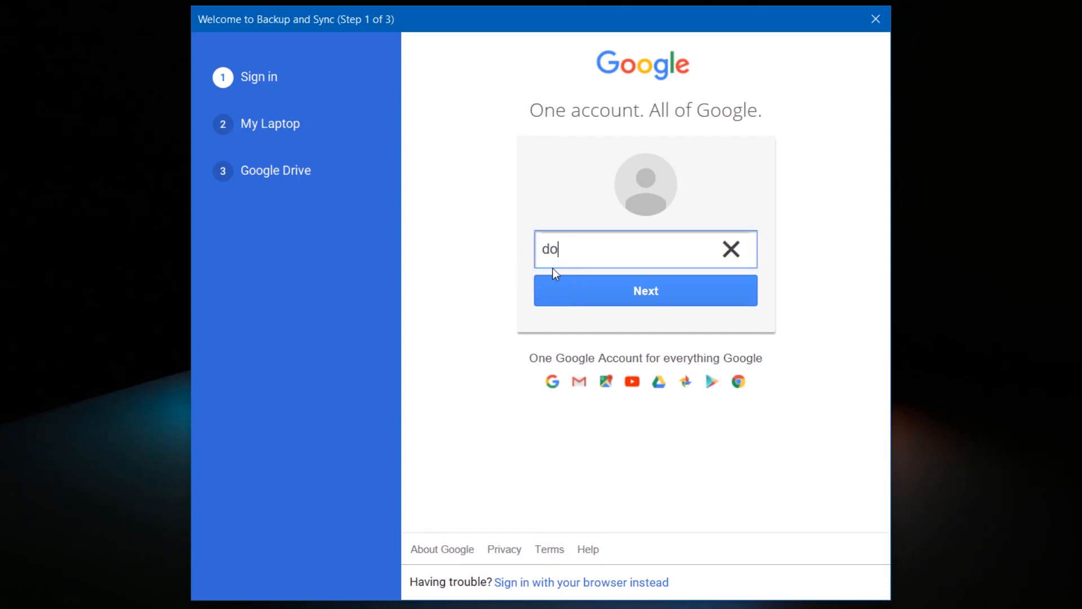
{"action": "left_click", "coordinate": [556, 285]}
{"action": "type", "text": "************"}
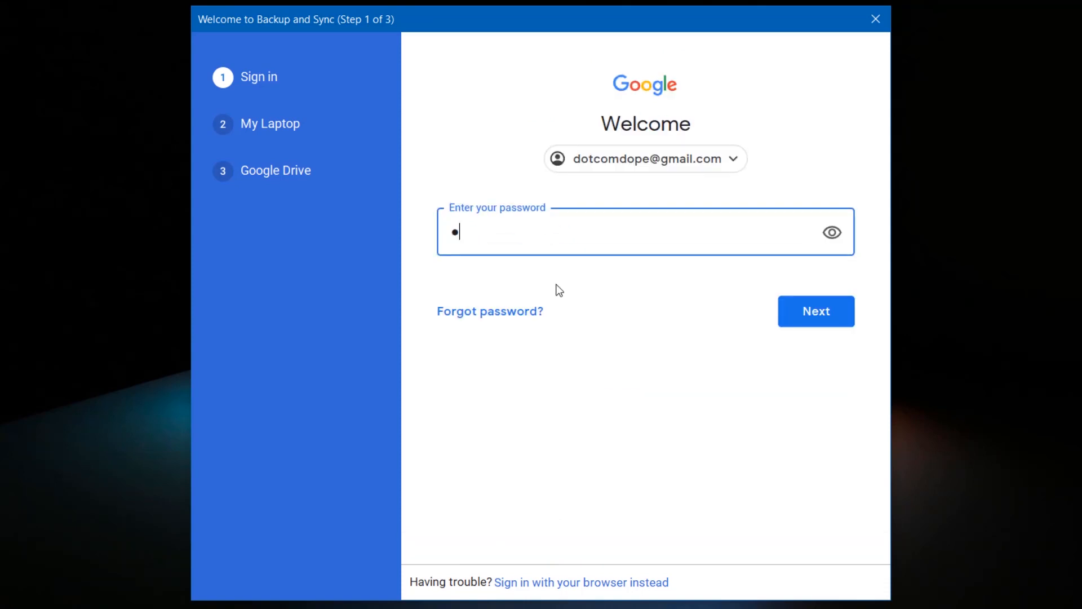
{"action": "left_click", "coordinate": [793, 312]}
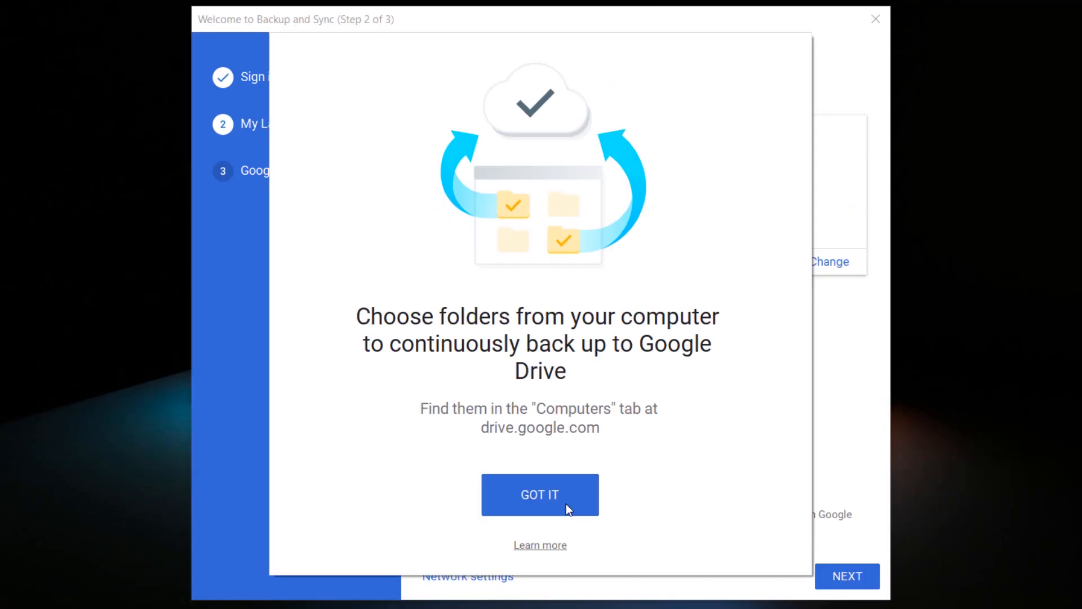
{"action": "left_click", "coordinate": [566, 503]}
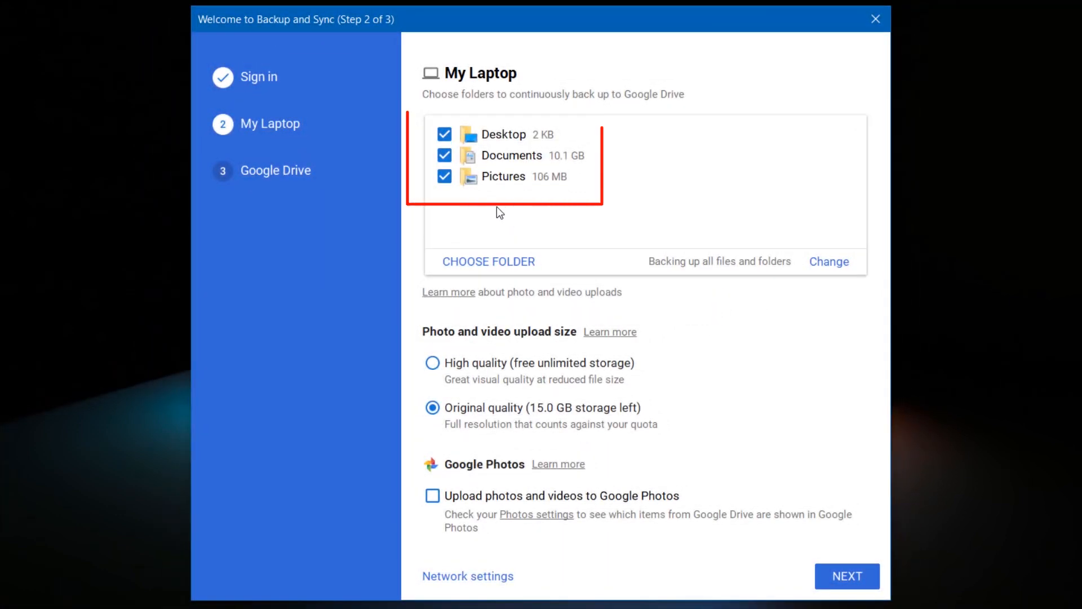
Step: Add the Documents (E:) drive as an extra backup folder
{"action": "left_click", "coordinate": [497, 265]}
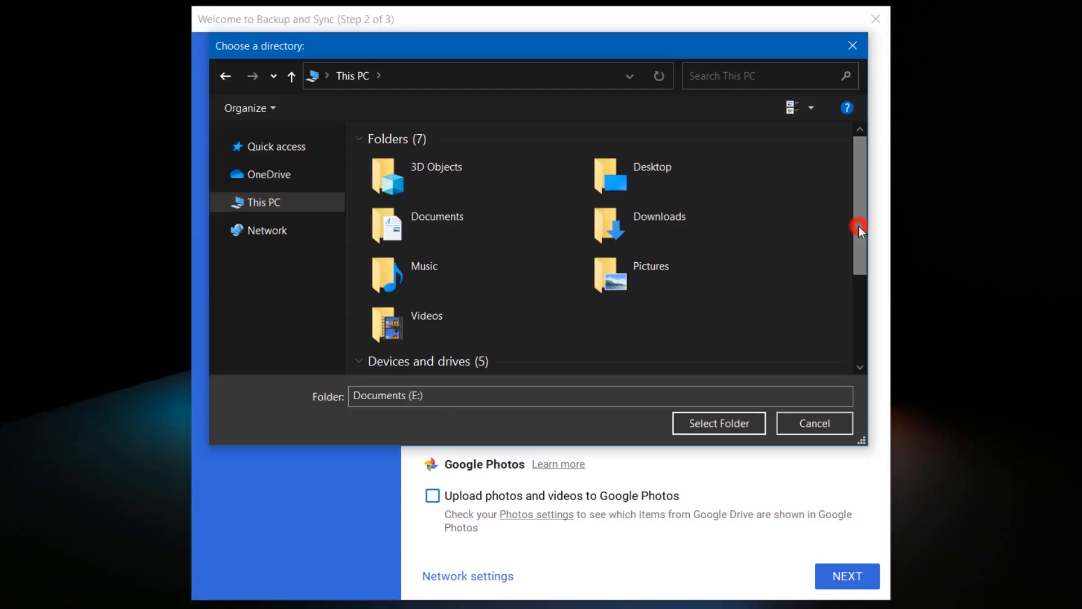
{"action": "left_click_drag", "start_coordinate": [861, 225], "coordinate": [863, 318]}
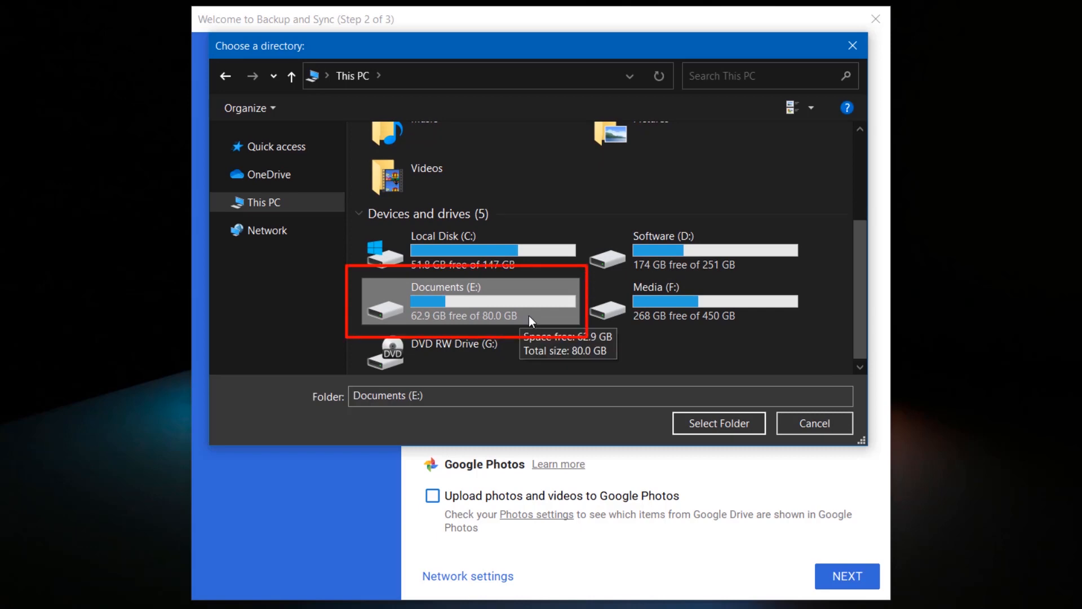
{"action": "left_click", "coordinate": [529, 316]}
{"action": "left_click", "coordinate": [684, 422]}
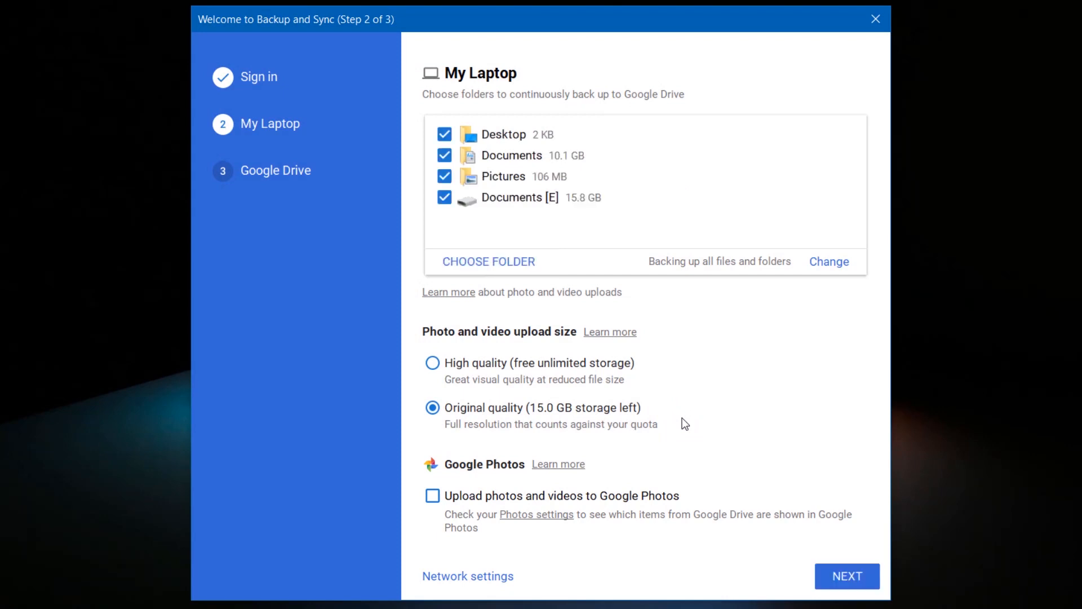
Step: Add .mp3 and .mp4 to the ignored file extensions in Advanced settings and save
{"action": "left_click", "coordinate": [843, 263]}
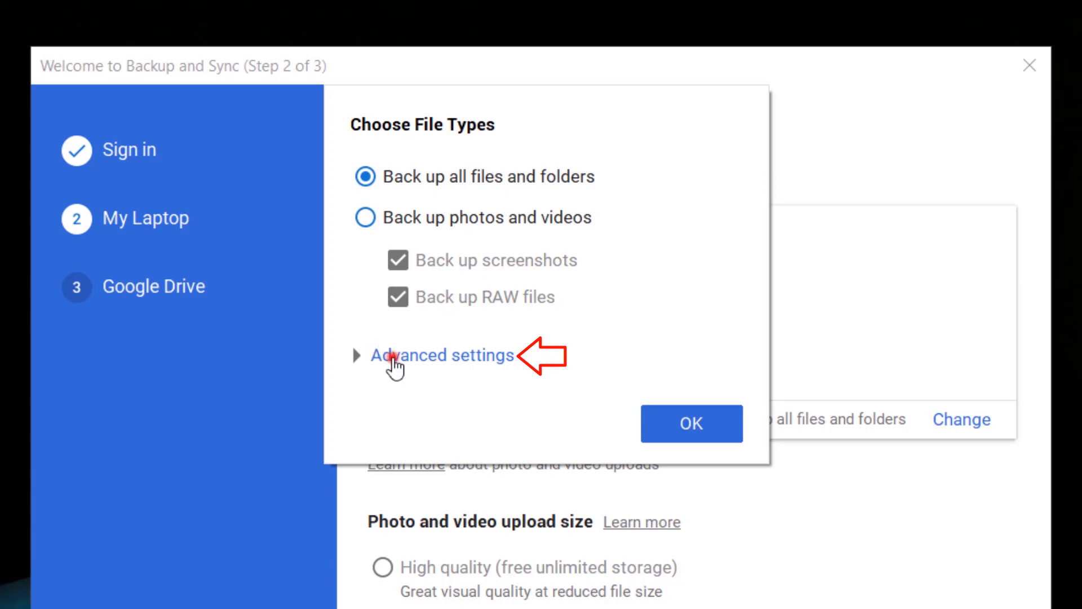
{"action": "left_click", "coordinate": [394, 364]}
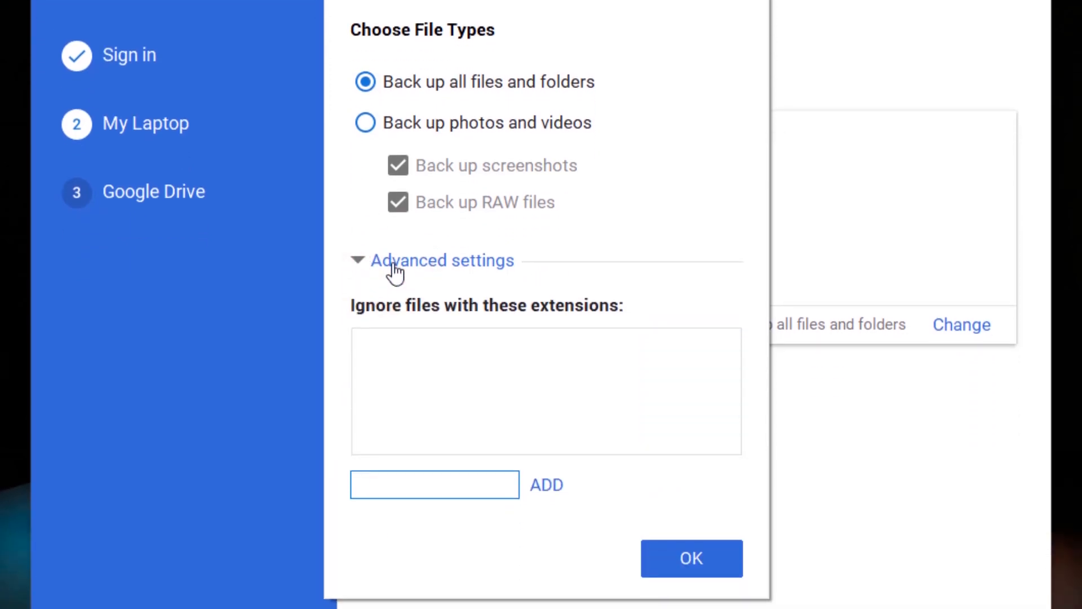
{"action": "type", "text": ".mp3"}
{"action": "left_click", "coordinate": [547, 486]}
{"action": "type", "text": ".mp4"}
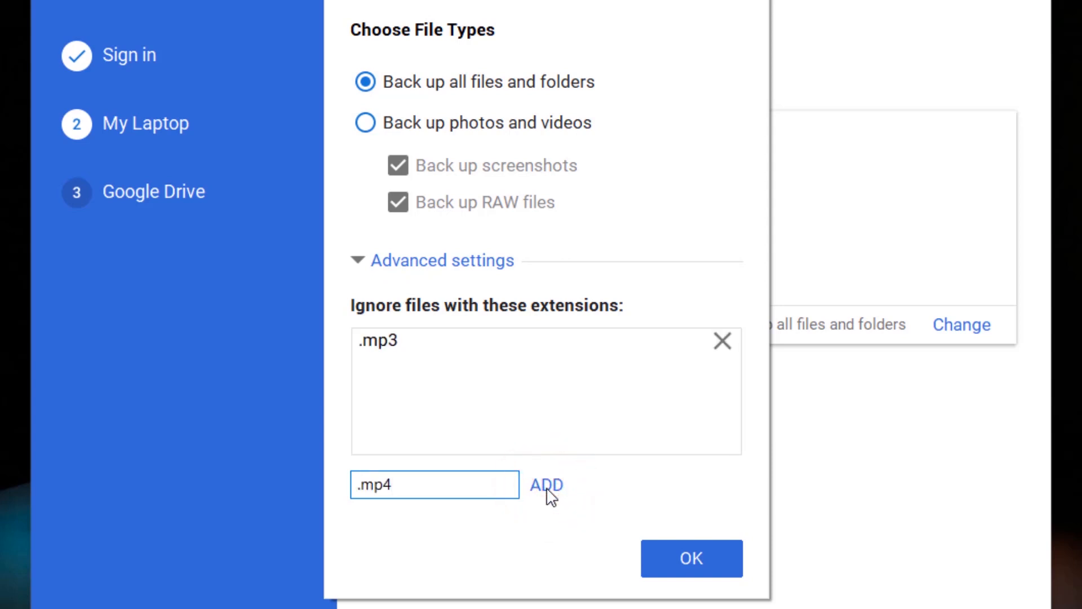
{"action": "left_click", "coordinate": [547, 486]}
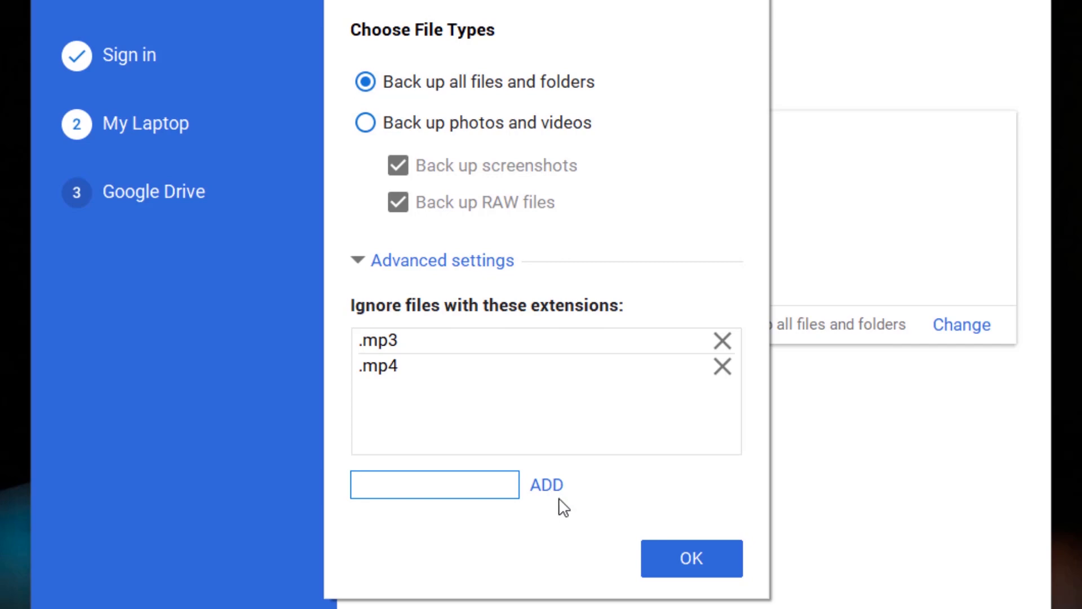
{"action": "left_click", "coordinate": [657, 566]}
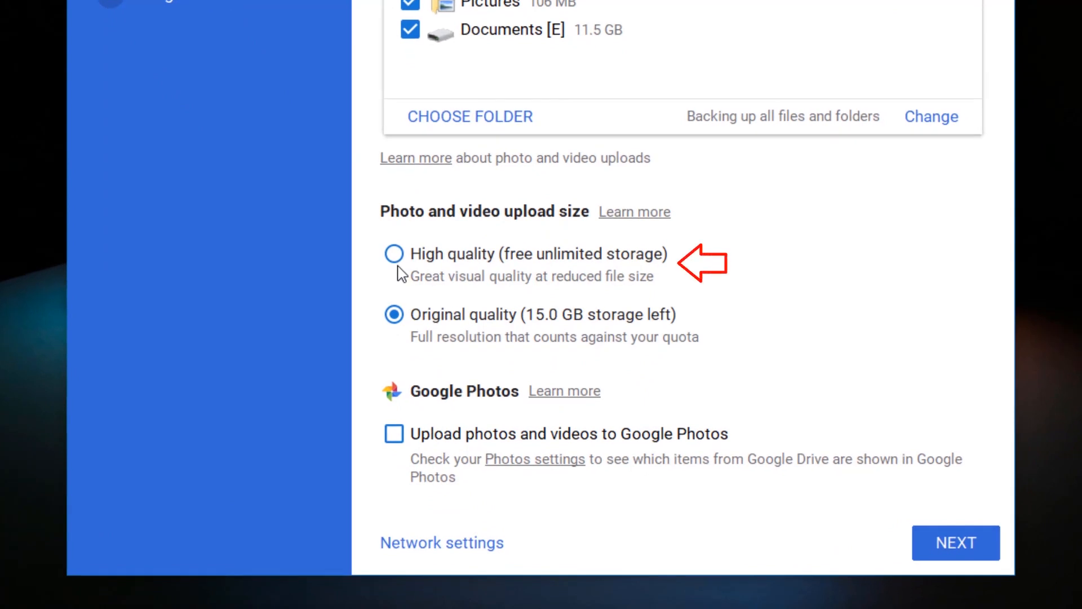
Step: Keep Original quality uploads, enable uploading photos and videos to Google Photos, and open Network settings
{"action": "left_click", "coordinate": [400, 273]}
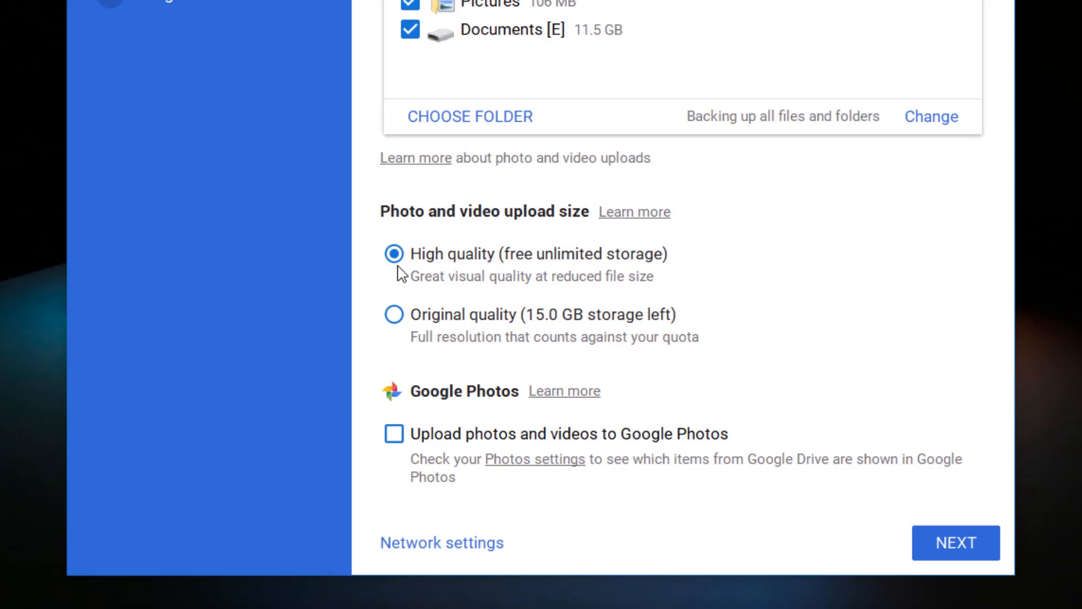
{"action": "left_click", "coordinate": [399, 319]}
{"action": "left_click", "coordinate": [394, 435]}
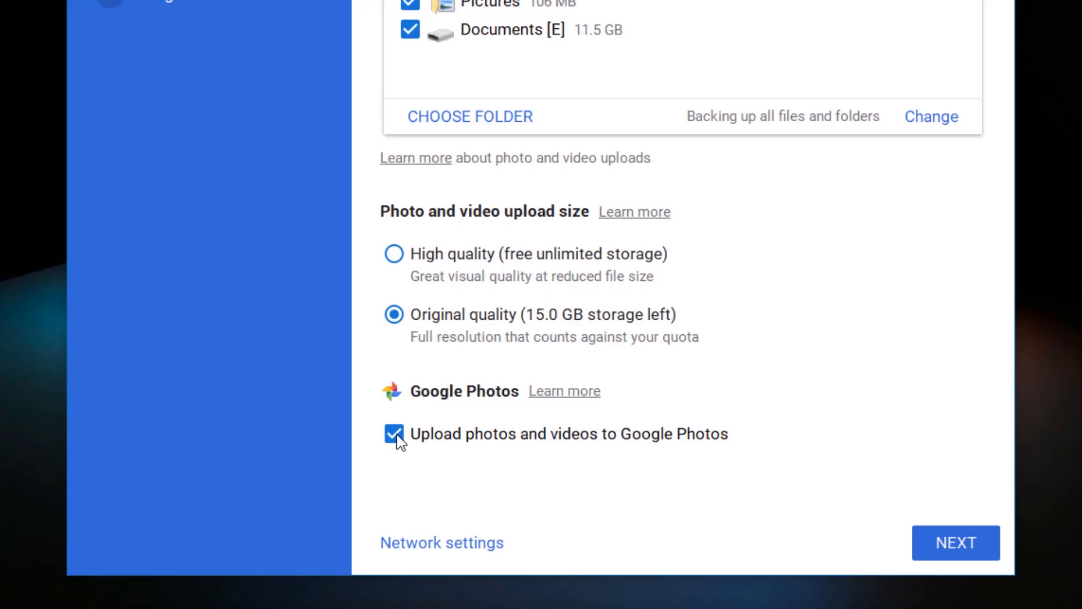
{"action": "left_click", "coordinate": [398, 548]}
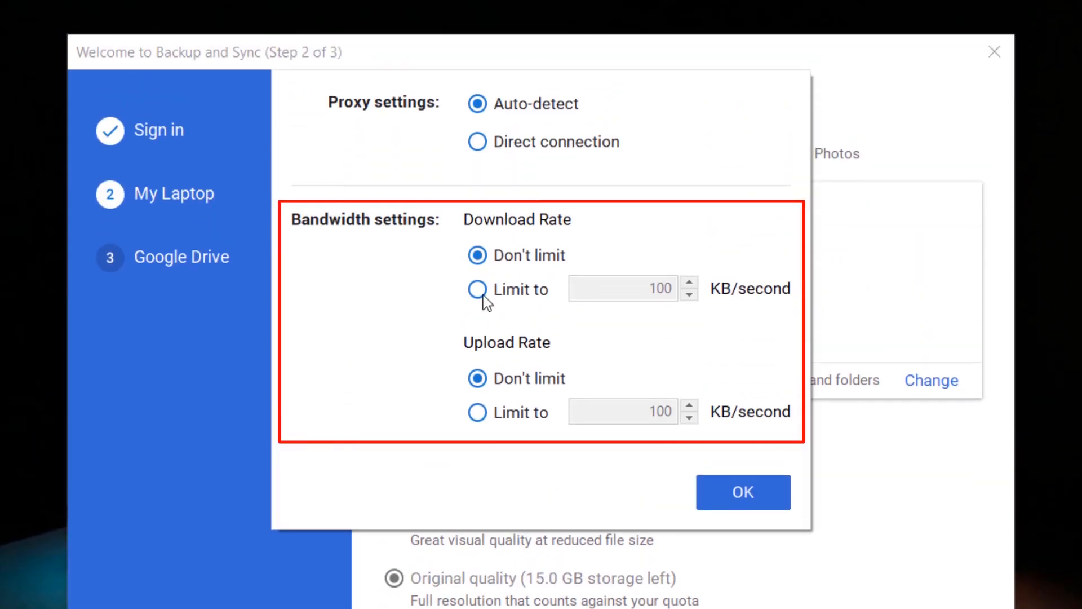
Step: Limit both download and upload rates to 100 KB/second and save
{"action": "left_click", "coordinate": [483, 296]}
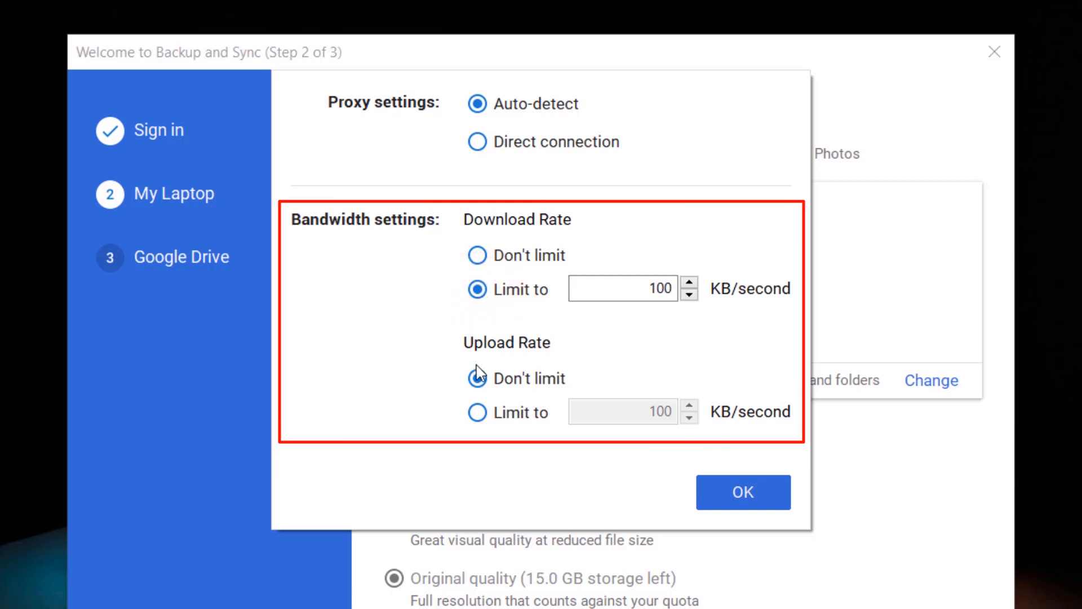
{"action": "left_click", "coordinate": [478, 417]}
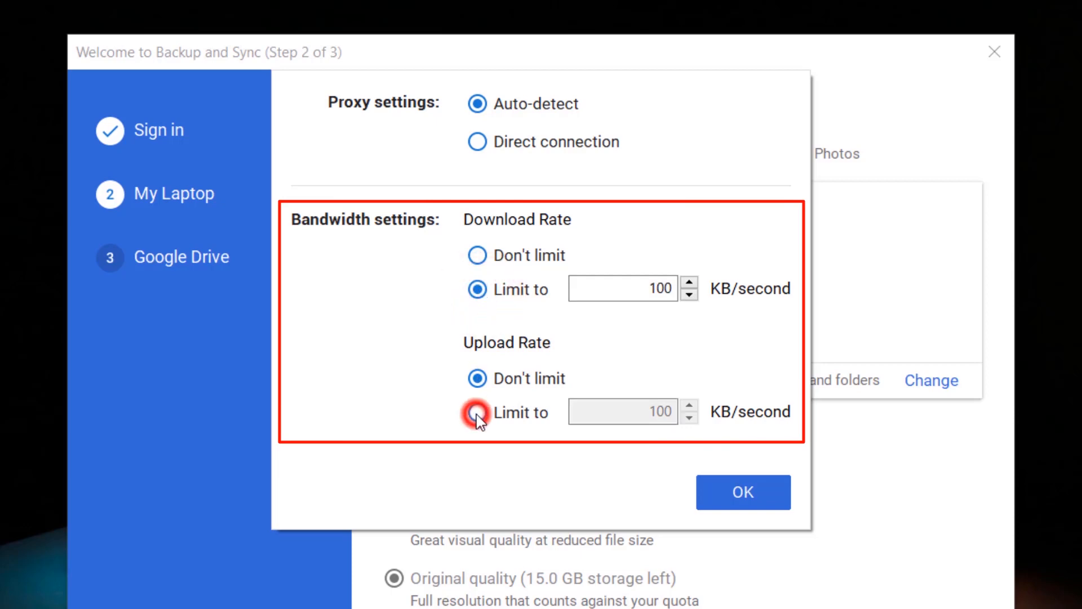
{"action": "left_click", "coordinate": [714, 502]}
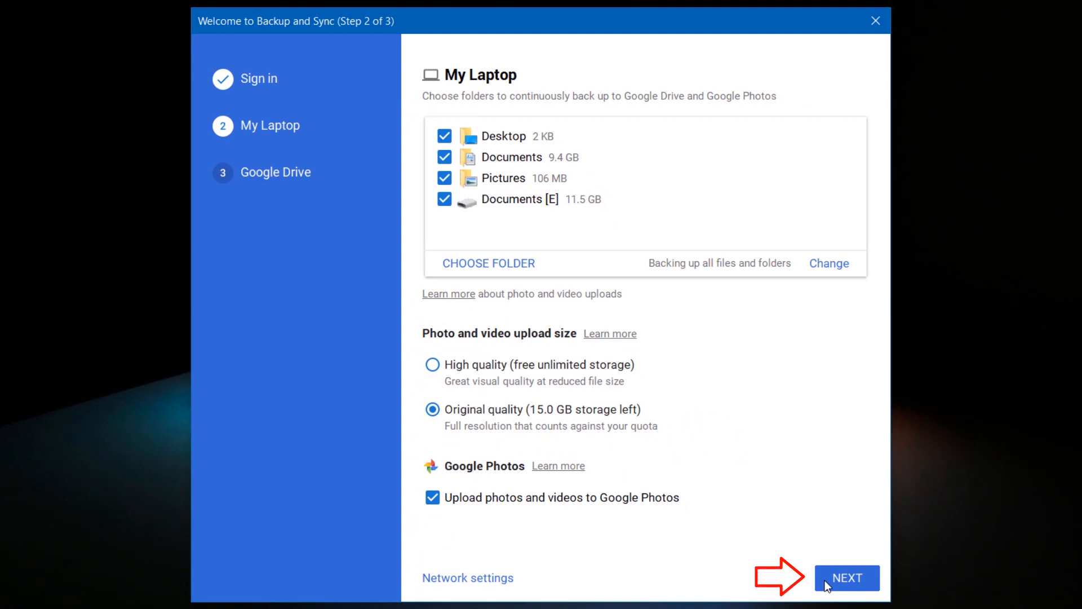
Step: Turn on Sync My Drive to this computer with Sync everything and start syncing
{"action": "left_click", "coordinate": [824, 580]}
{"action": "left_click", "coordinate": [578, 507]}
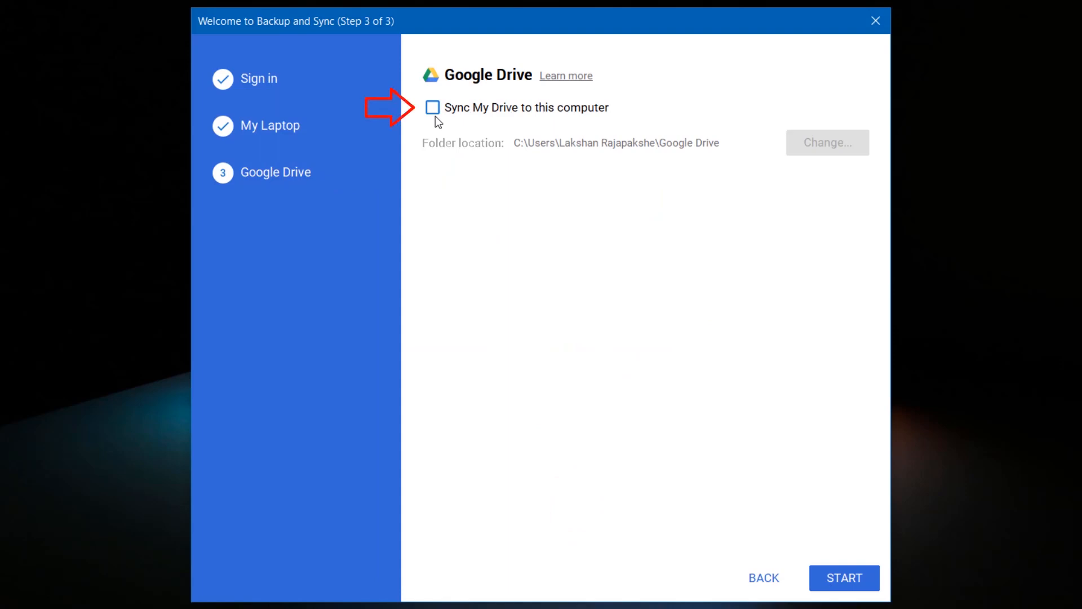
{"action": "left_click", "coordinate": [435, 116]}
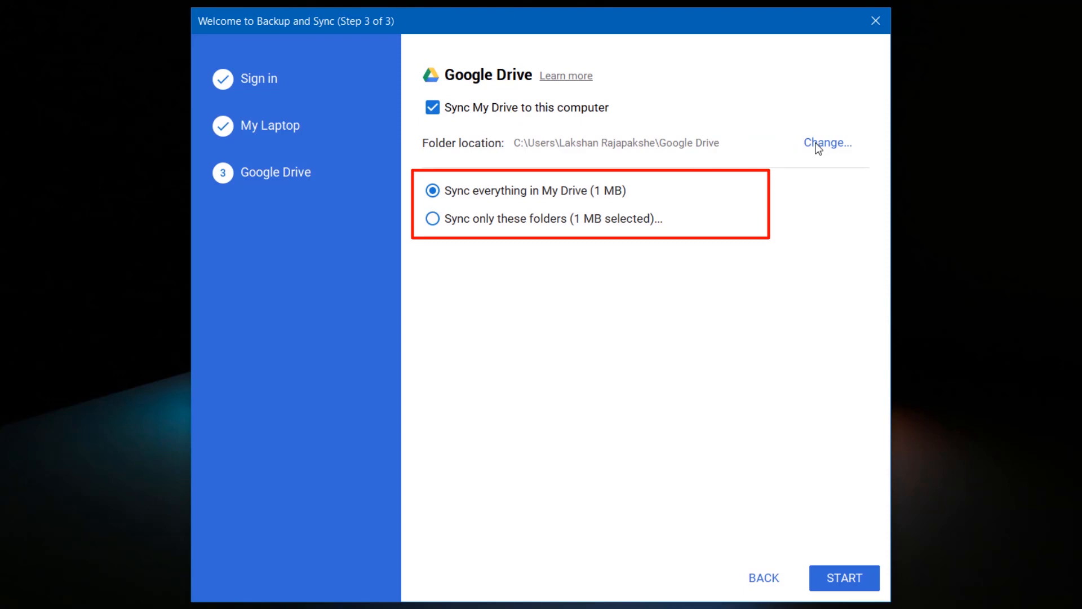
{"action": "left_click", "coordinate": [817, 580]}
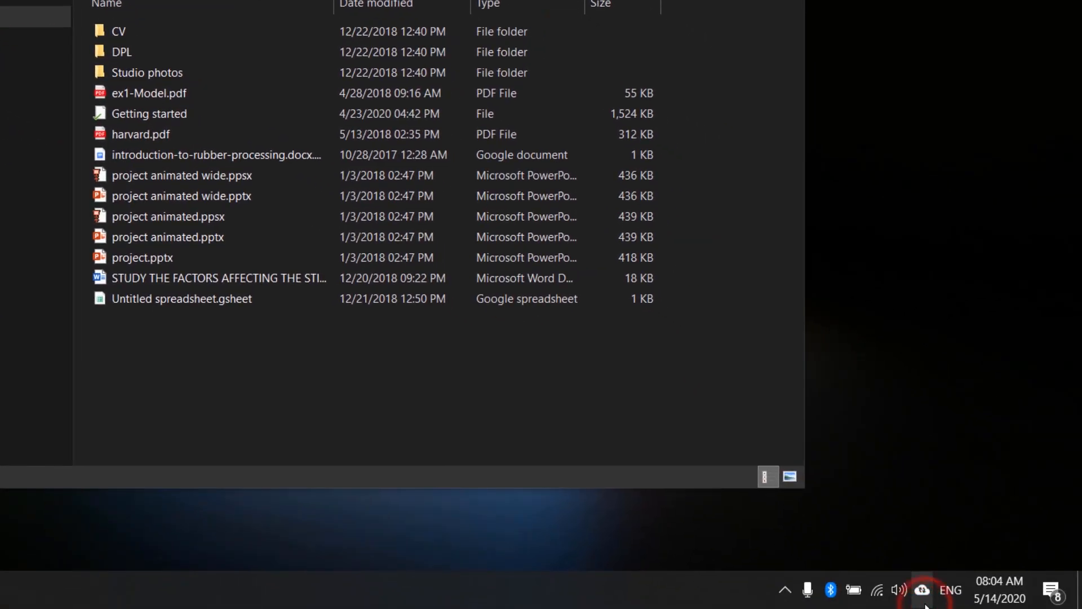
Step: Check the upload progress of the local files from the Backup and Sync tray icon
{"action": "left_click", "coordinate": [925, 603]}
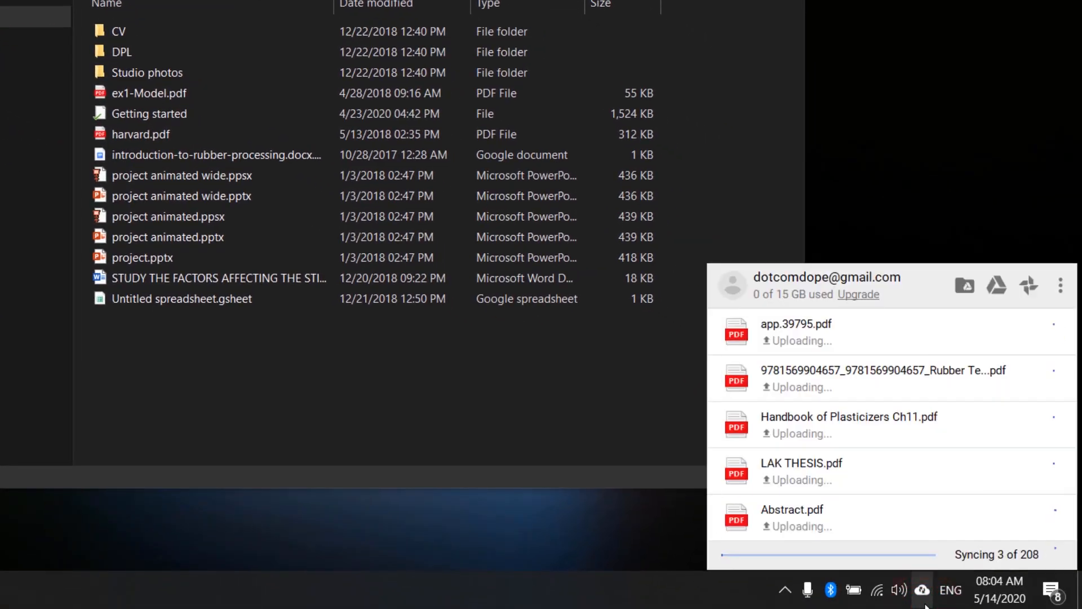